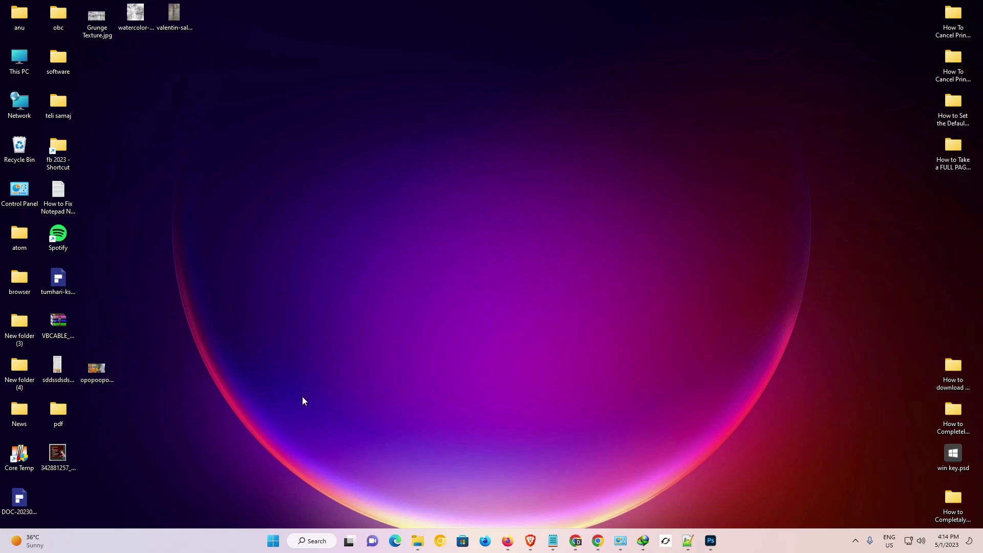
Step: Search 'co' from the Start menu and launch Control Panel
click(268, 548)
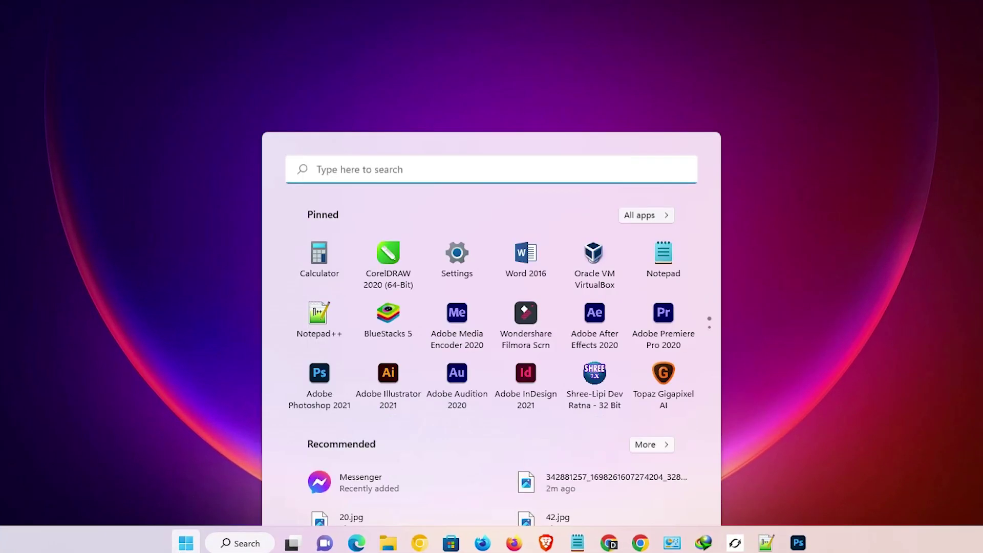
text(con)
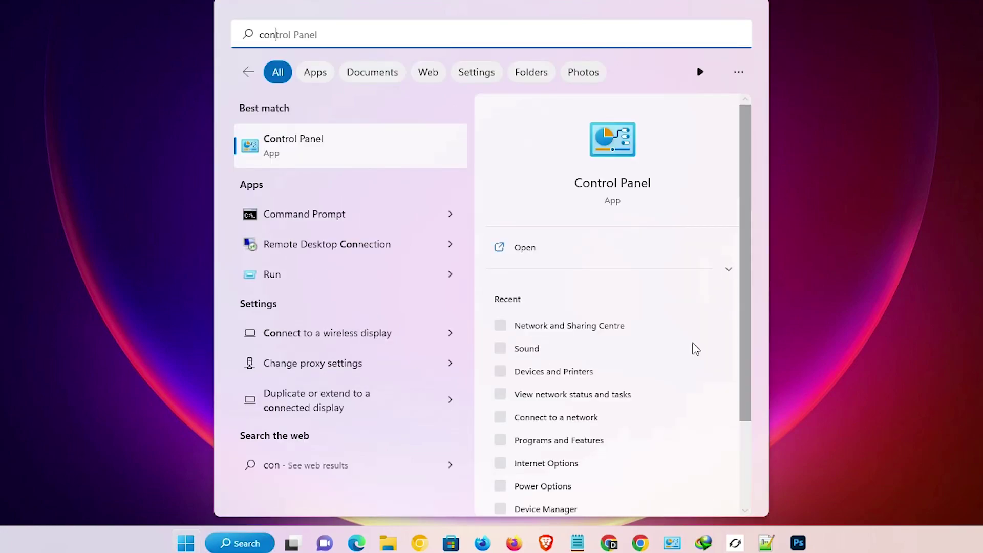
click(331, 140)
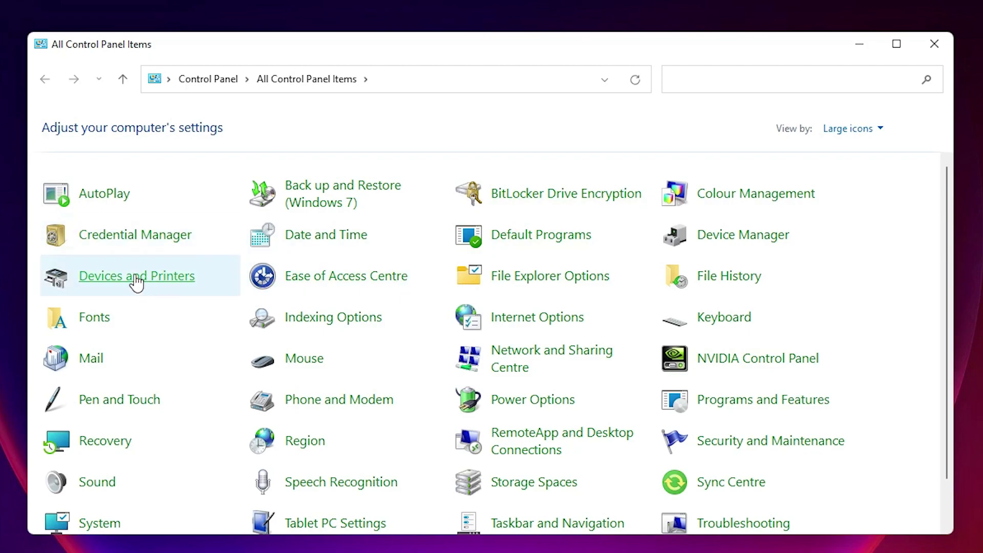
Step: Open Devices and Printers and bring up the HP LaserJet 1015's context menu
click(170, 279)
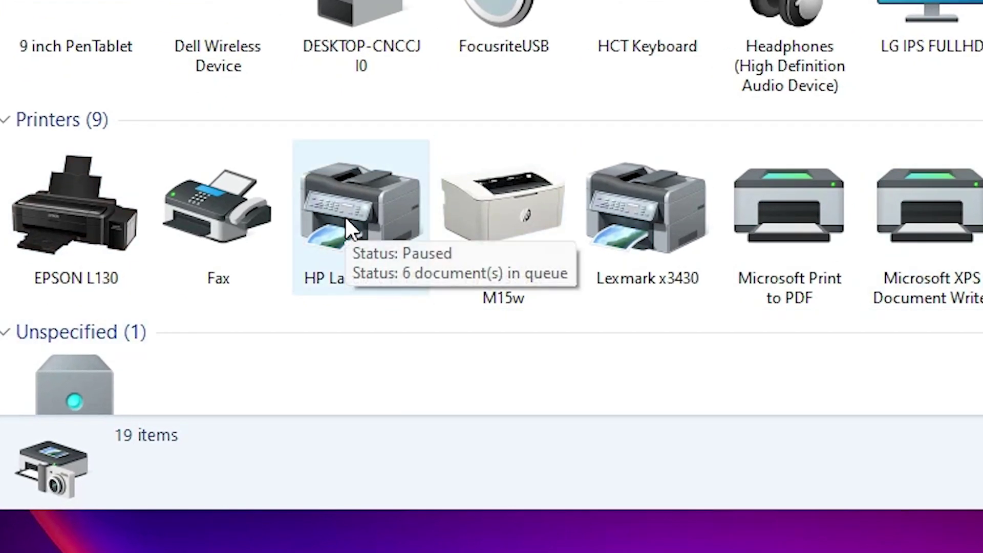
right_click(347, 218)
click(450, 308)
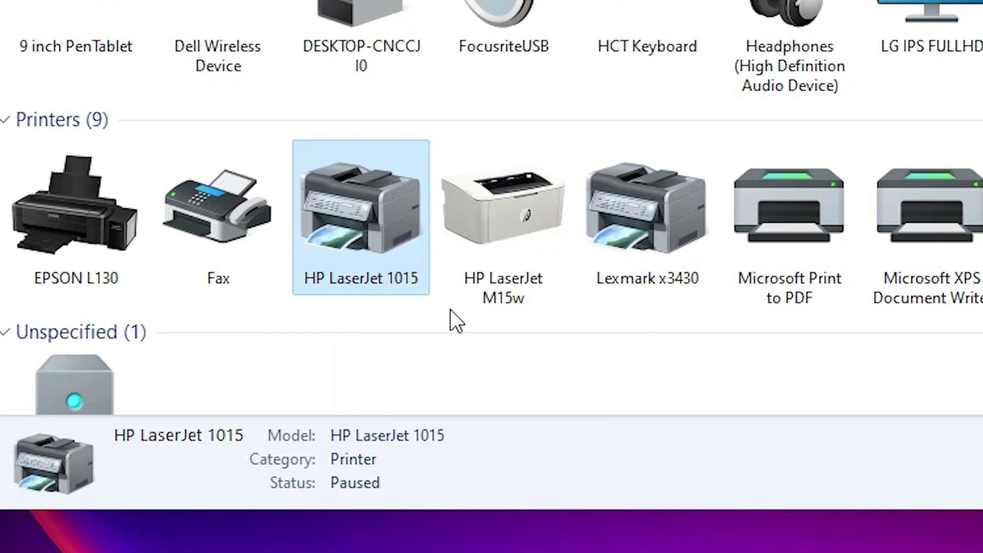
right_click(358, 192)
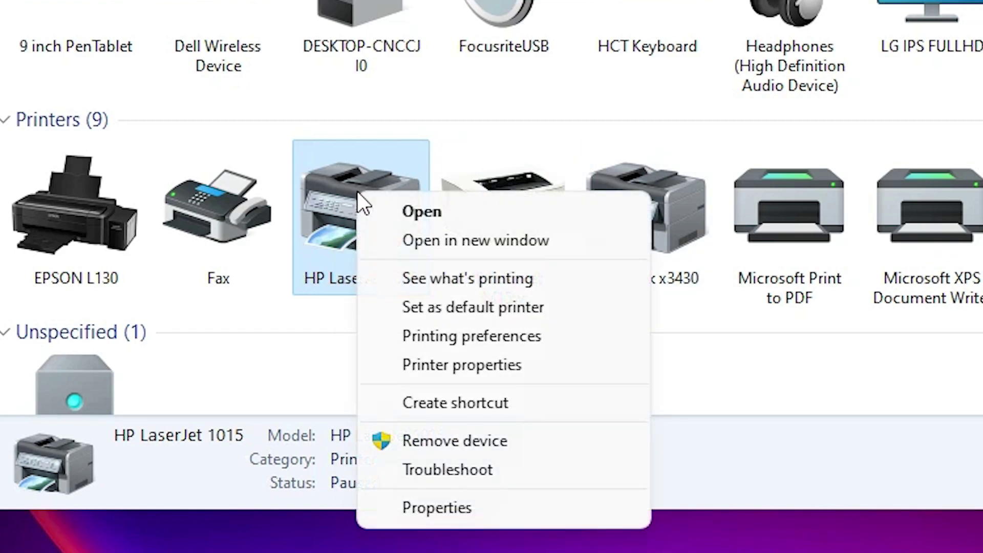
Step: Open the HP LaserJet 1015 queue with See what's printing and cancel its oldest job
click(480, 286)
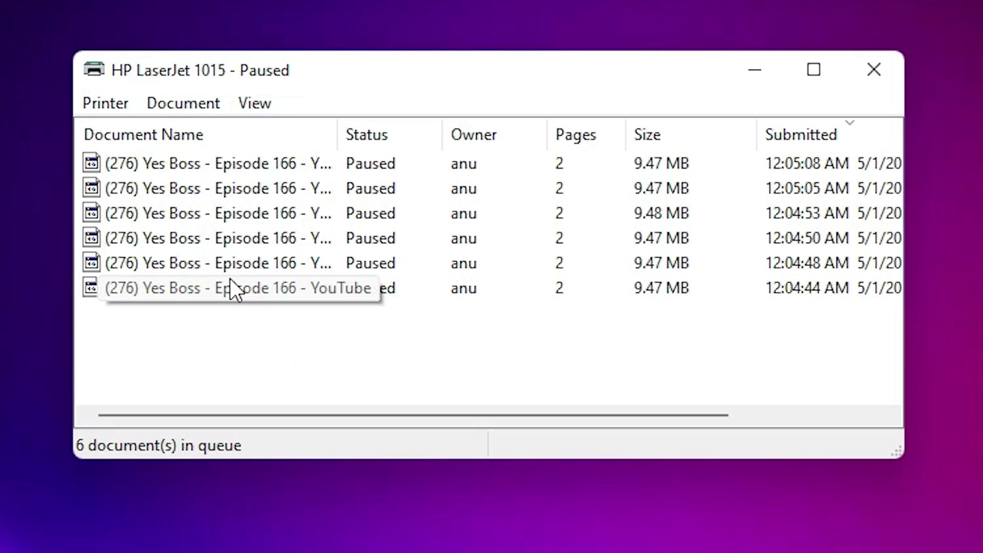
click(198, 294)
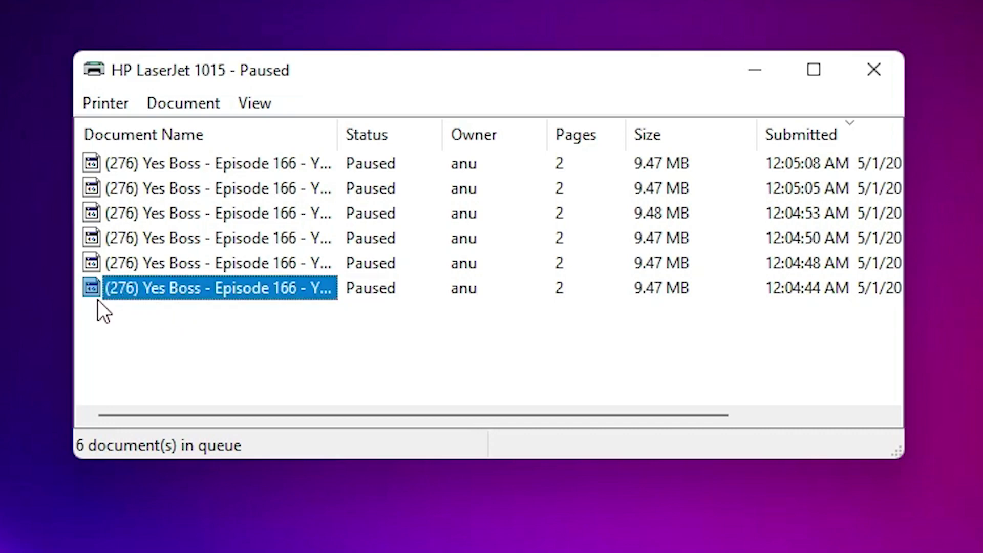
right_click(121, 290)
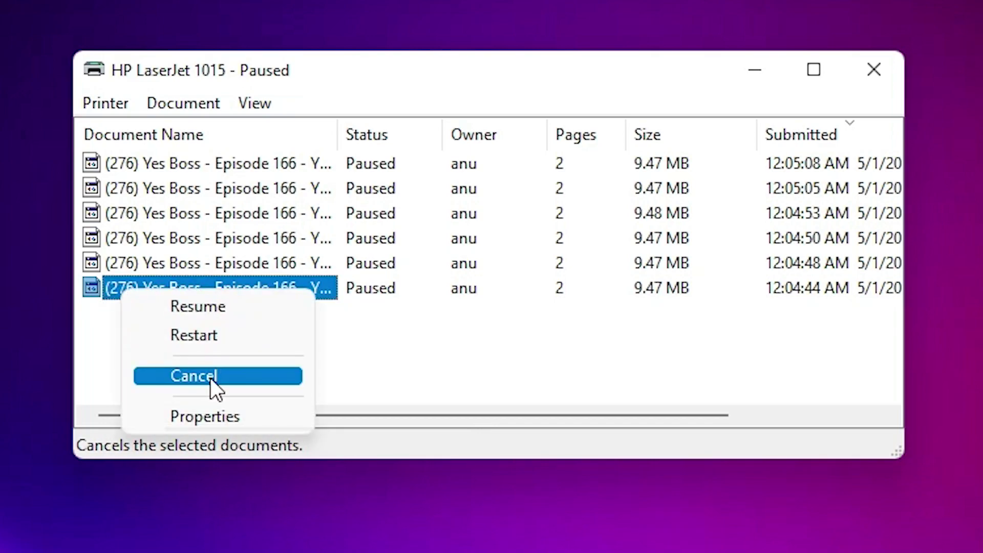
click(209, 378)
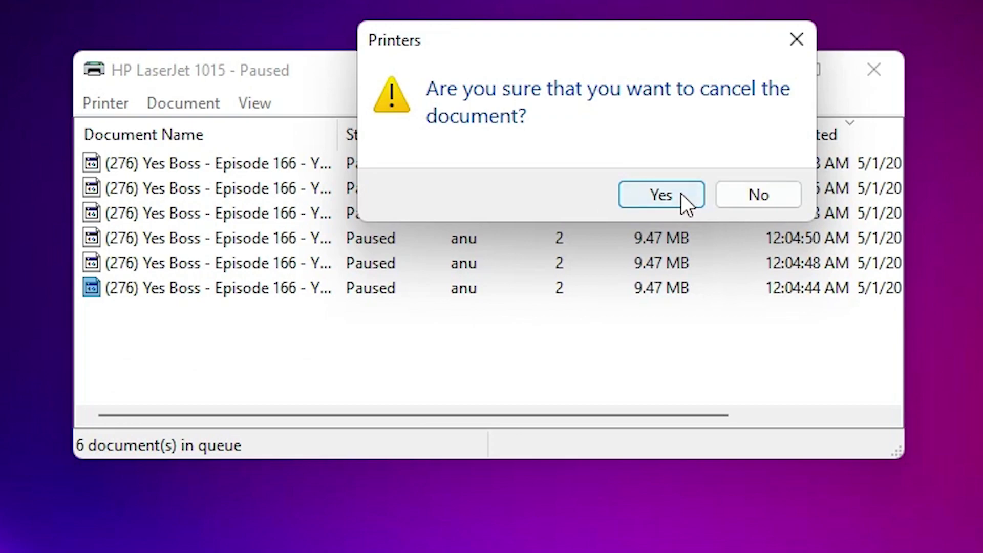
click(686, 204)
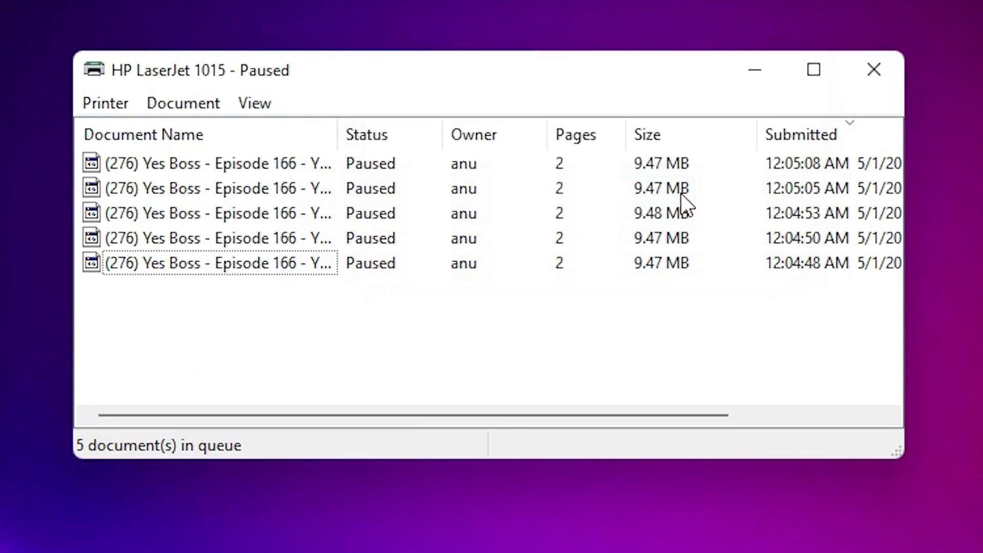
Step: Cancel All Documents from the Printer menu and confirm with Yes
click(99, 106)
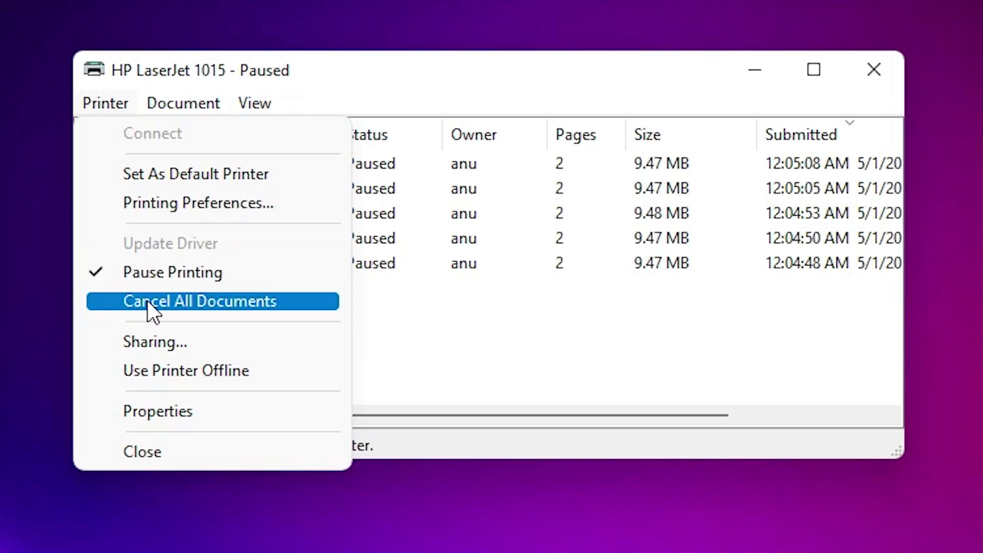
click(147, 301)
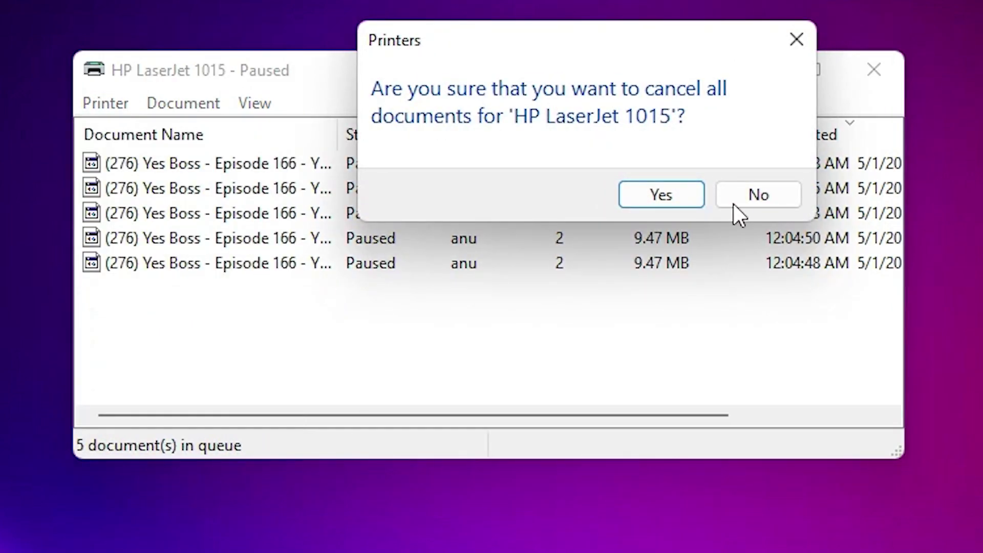
click(659, 199)
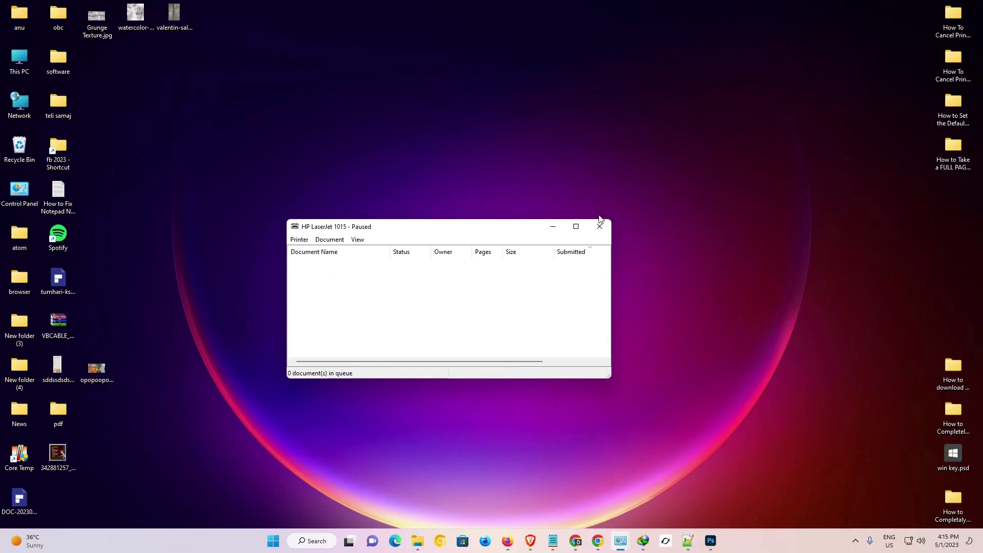
Step: Close the empty queue window and run services.msc from the Run dialog
click(600, 226)
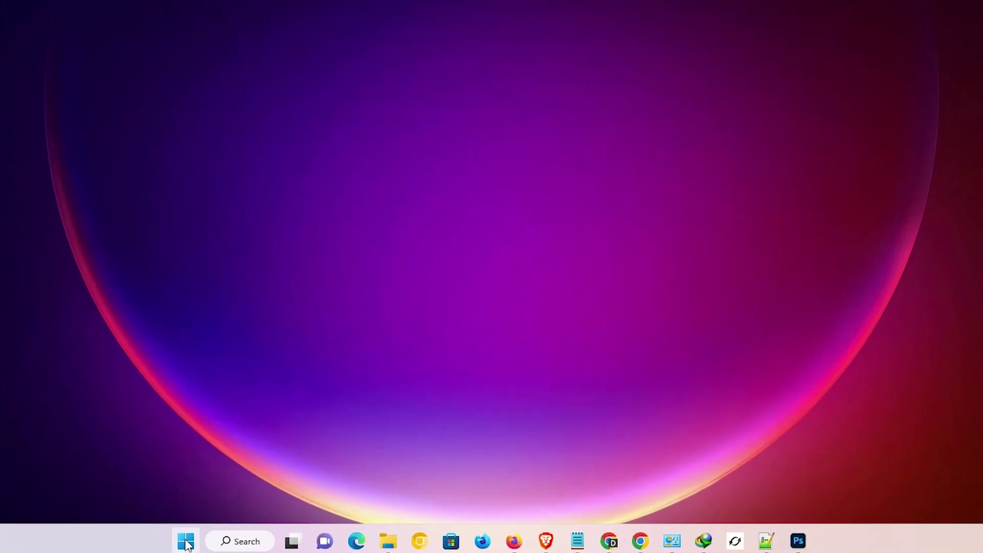
click(274, 542)
text(run)
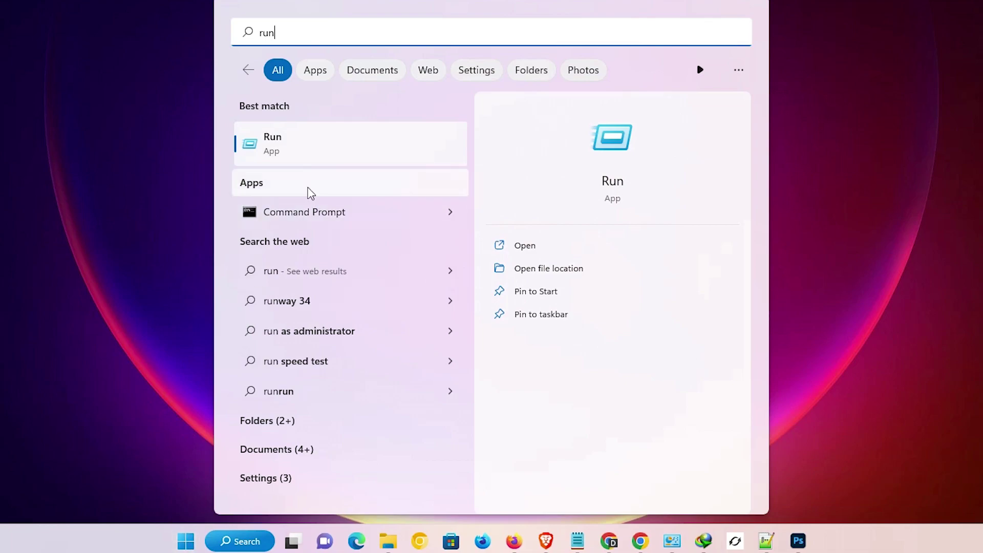
click(305, 145)
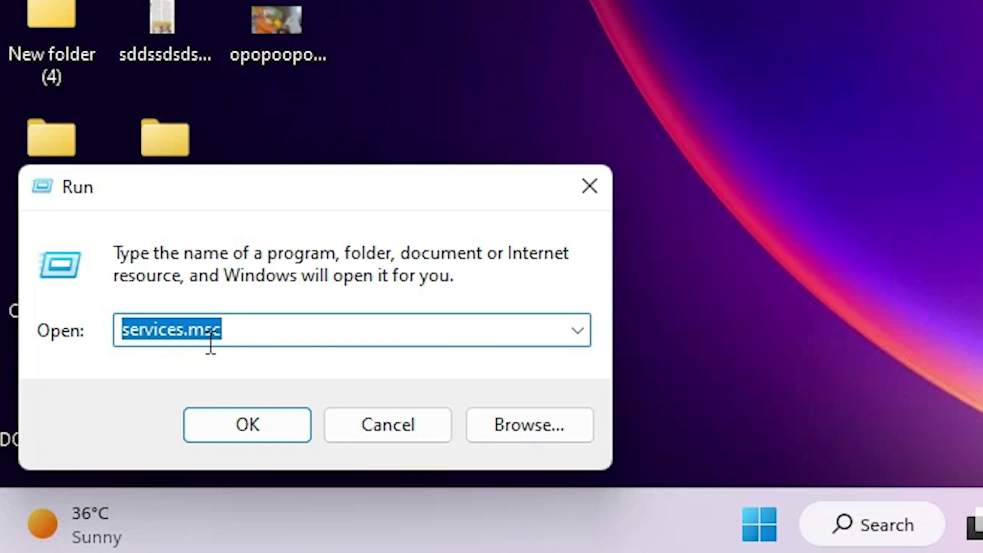
drag(241, 329, 40, 330)
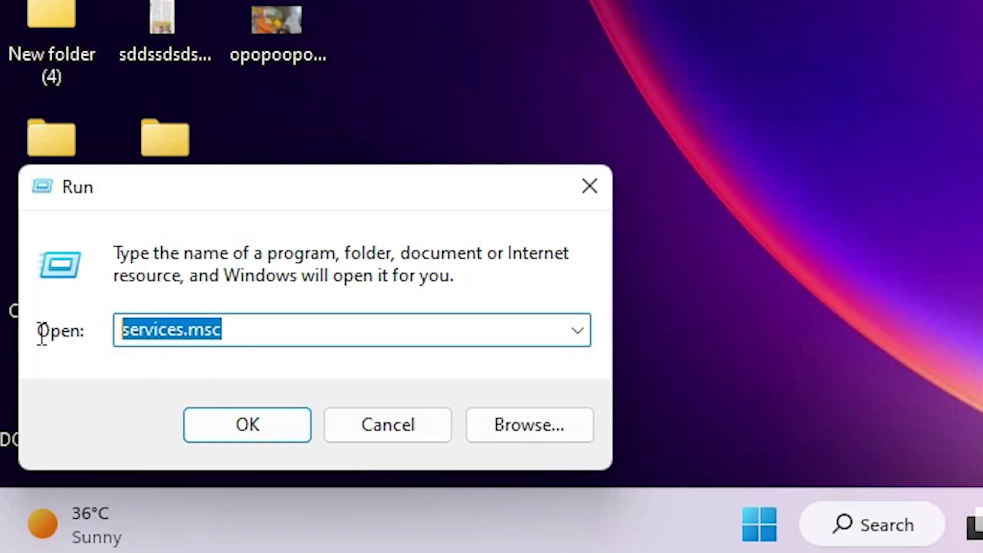
click(225, 427)
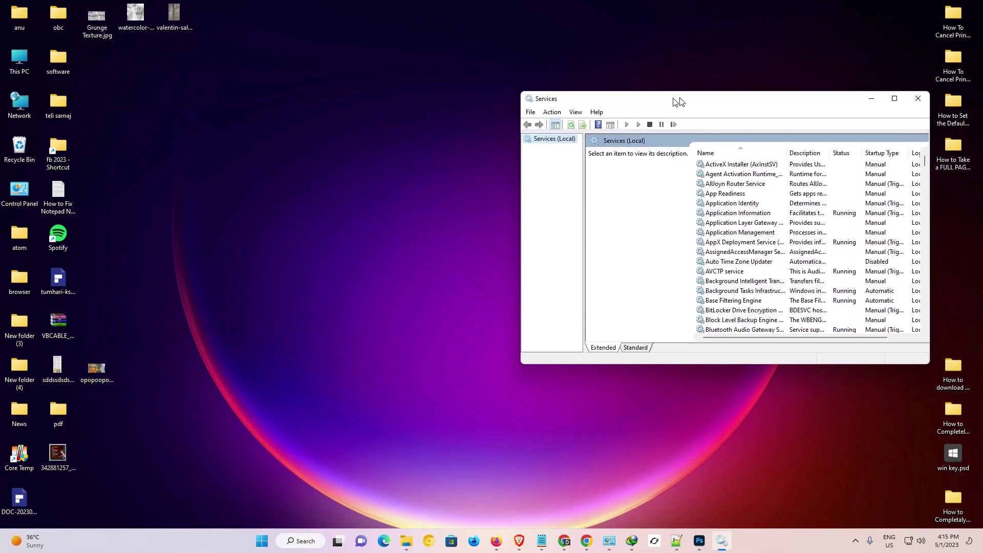
Step: Locate the Print Spooler service in the Services list and stop it
drag(678, 106, 431, 156)
key(Down)
key(Down)
key(Down)
key(Down)
key(Down)
key(Down)
key(Down)
key(Down)
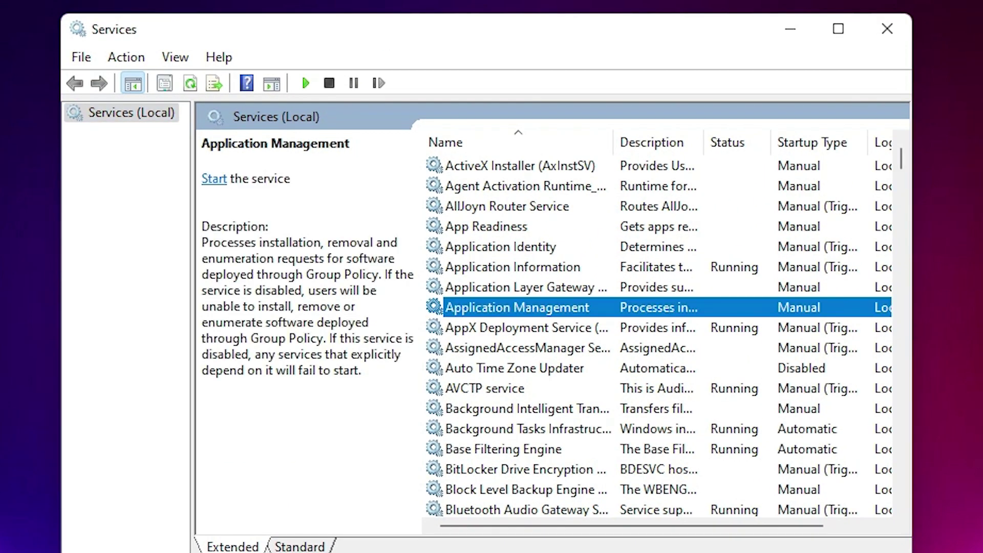
key(p)
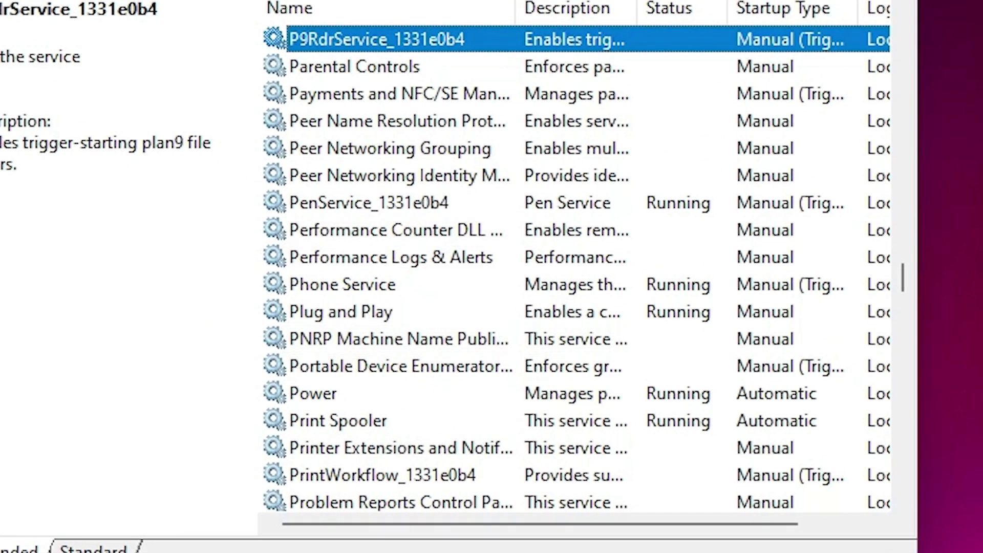
click(351, 421)
scroll(349, 421, down, 1)
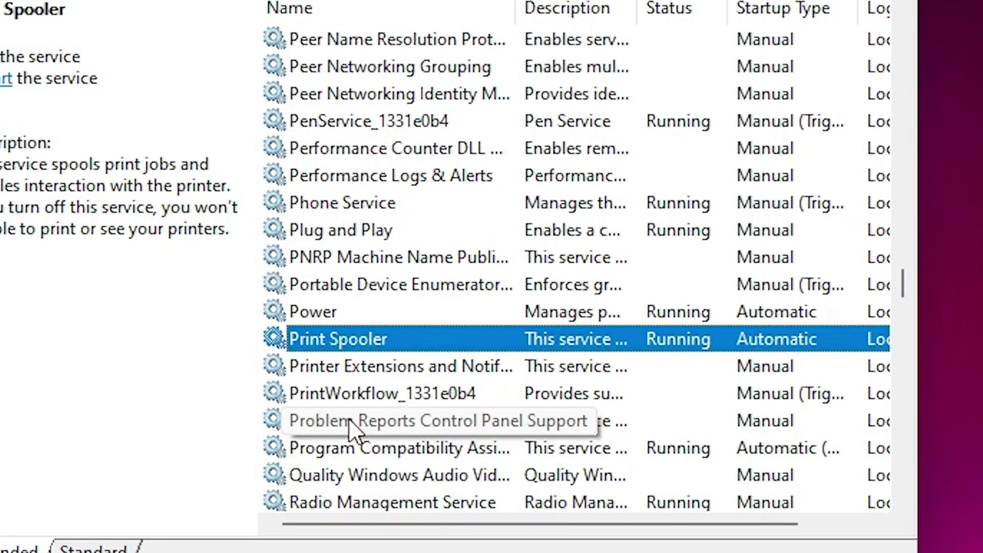
scroll(354, 410, down, 3)
scroll(361, 128, up, 2)
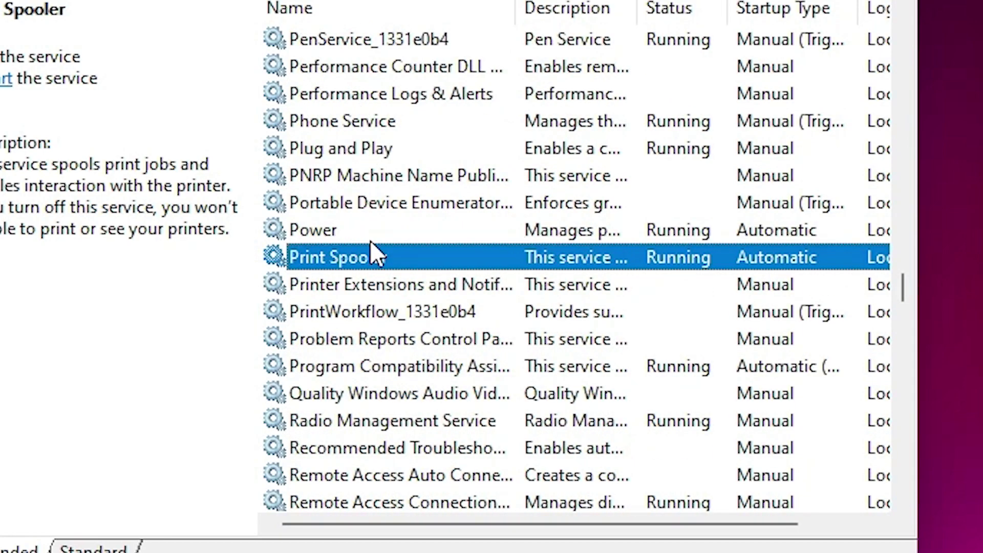
right_click(336, 256)
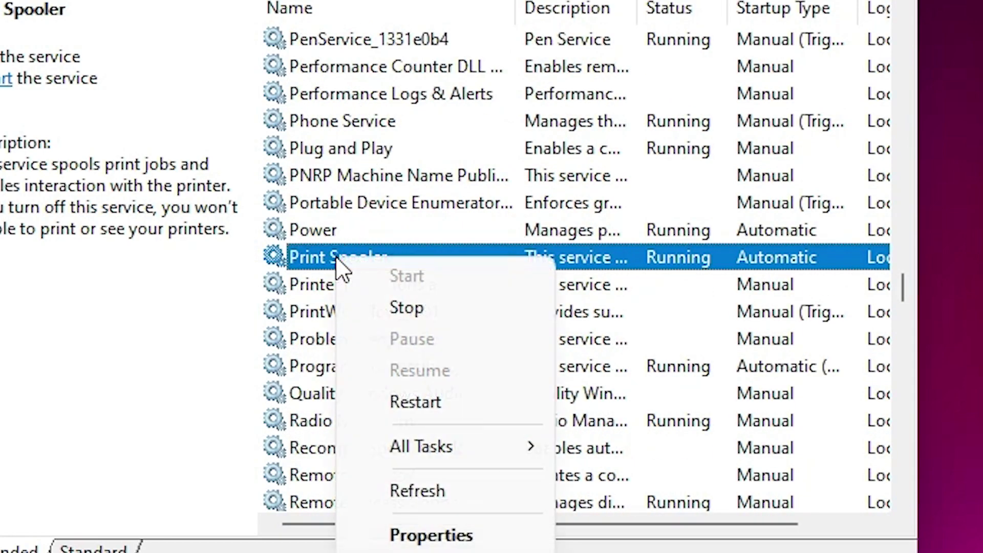
click(452, 317)
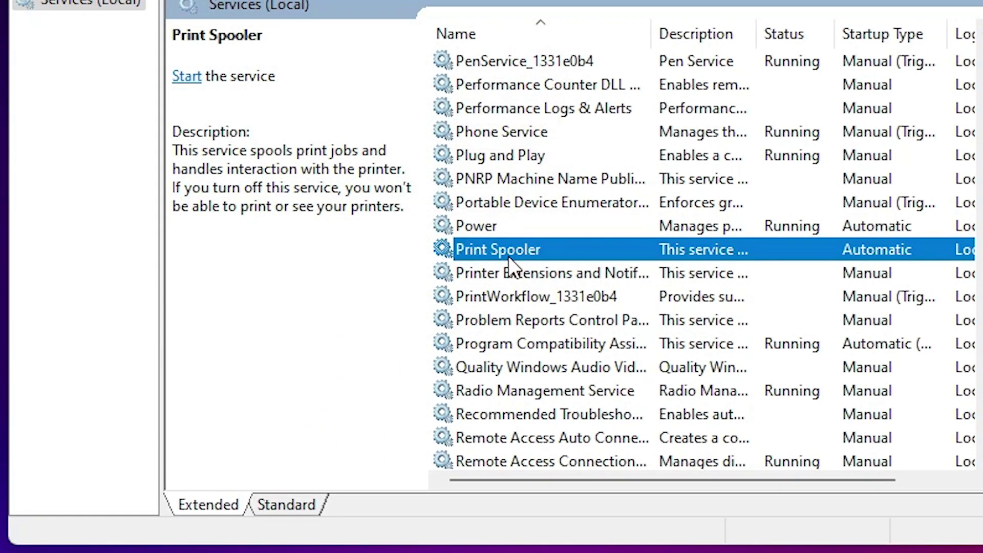
Step: Start the Print Spooler service again, then close Services with Alt+F4
right_click(524, 251)
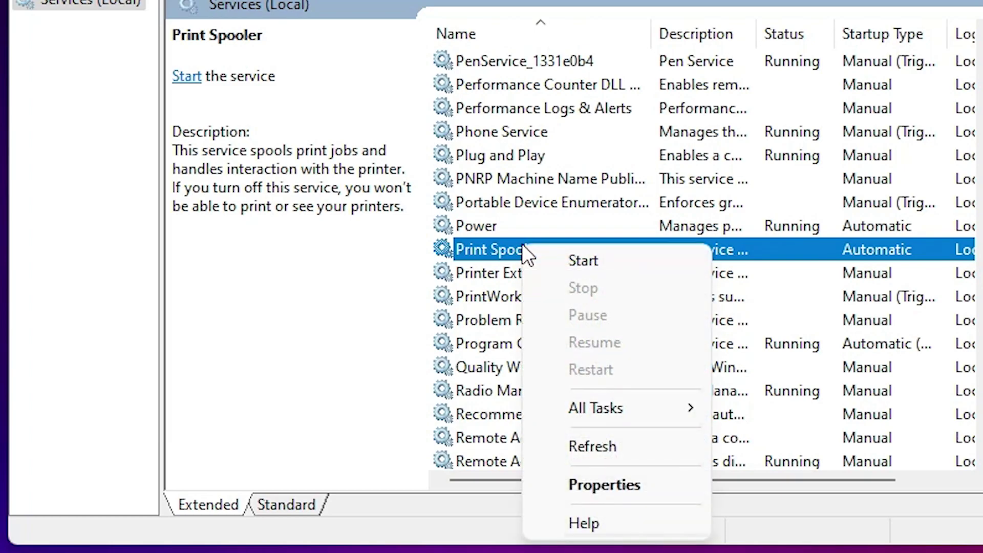
click(592, 264)
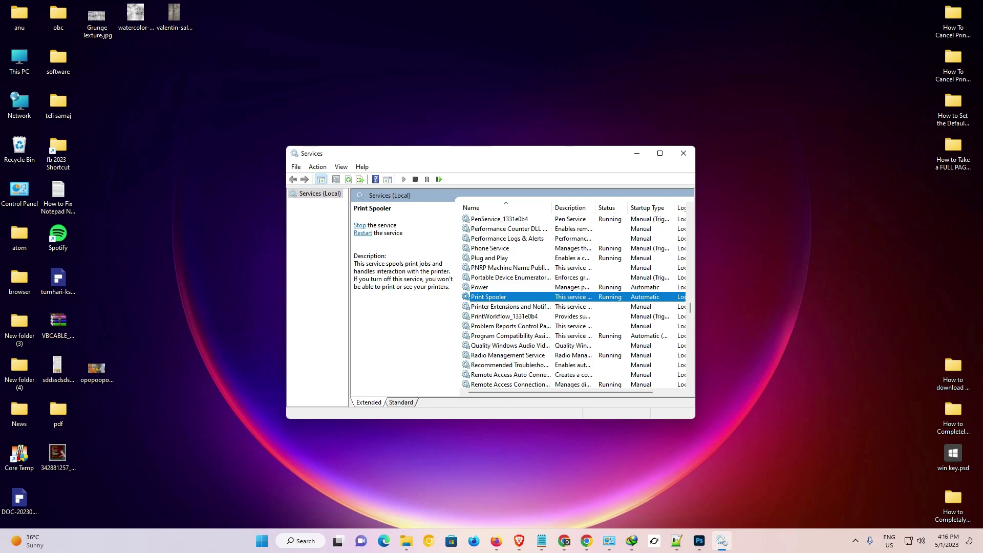
key(alt+F4)
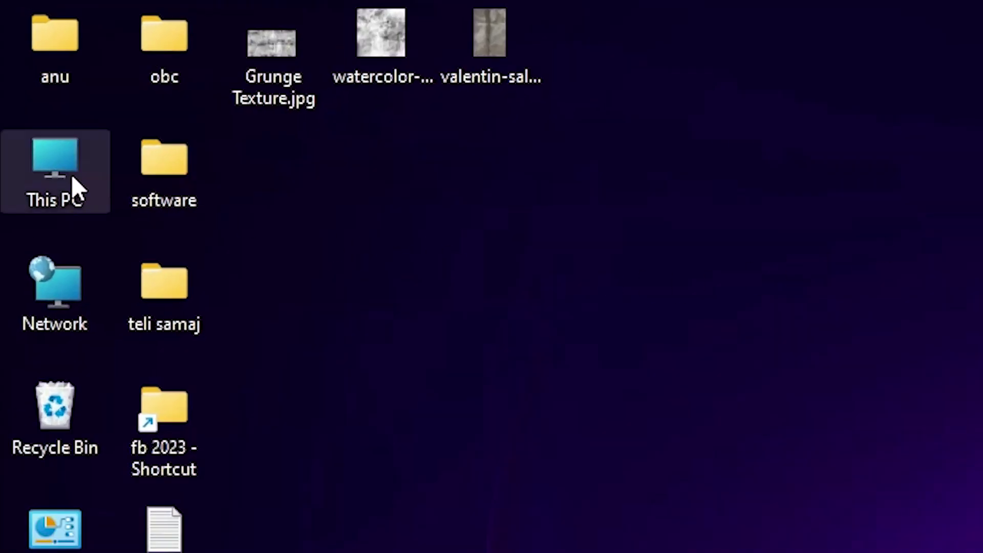
Step: Go from This PC to C:\Windows\System32\spool\PRINTERS and grant permanent folder access
double_click(58, 170)
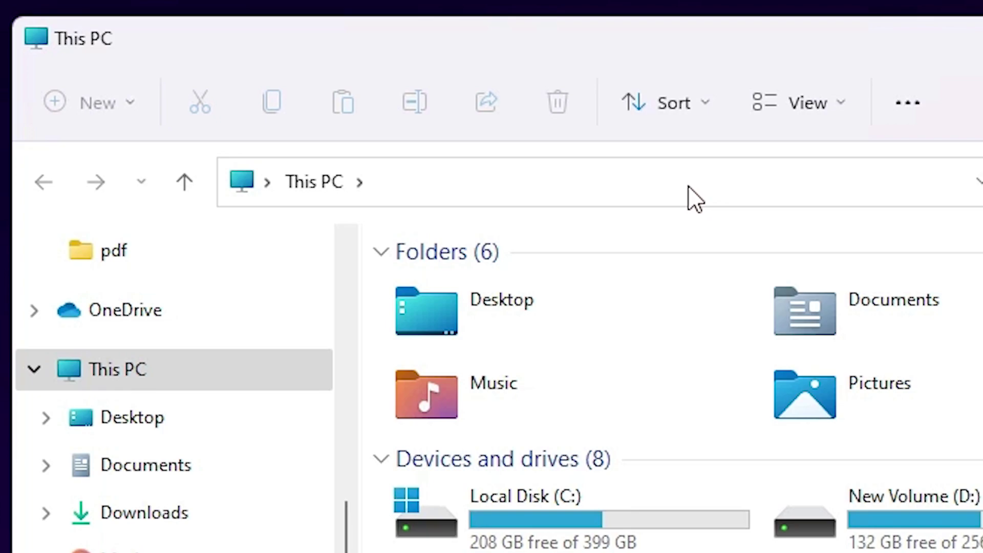
click(630, 190)
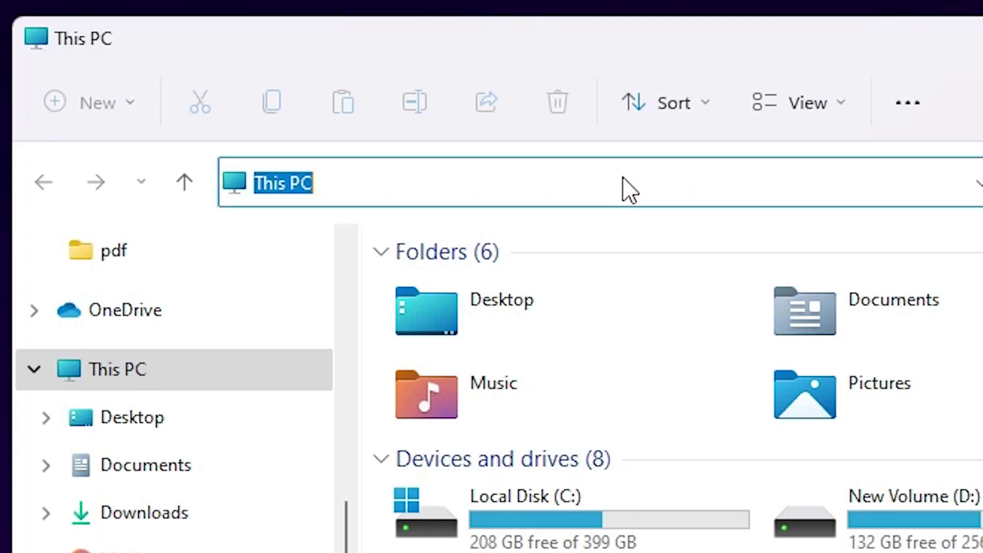
text(C:\Windows\System32\spool\PRINTERS)
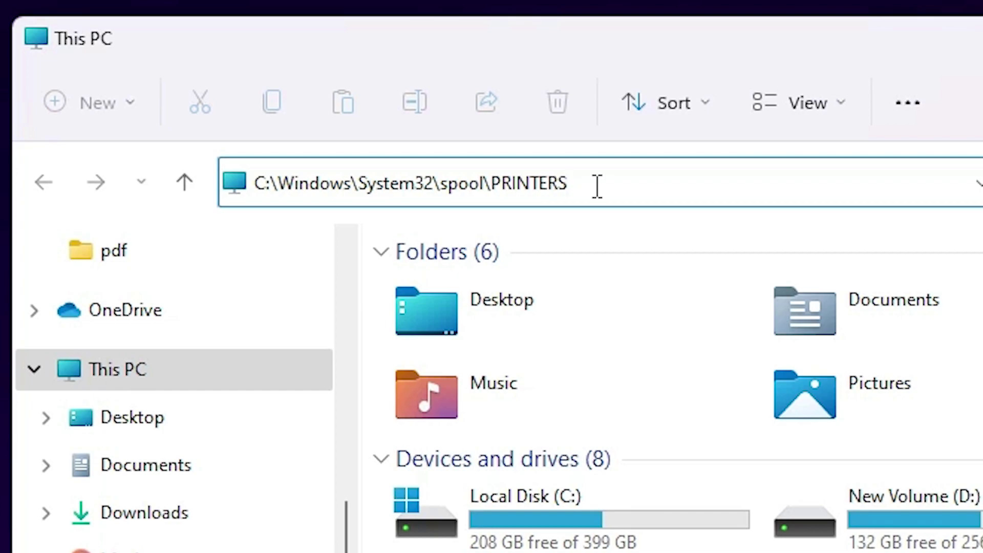
key(Return)
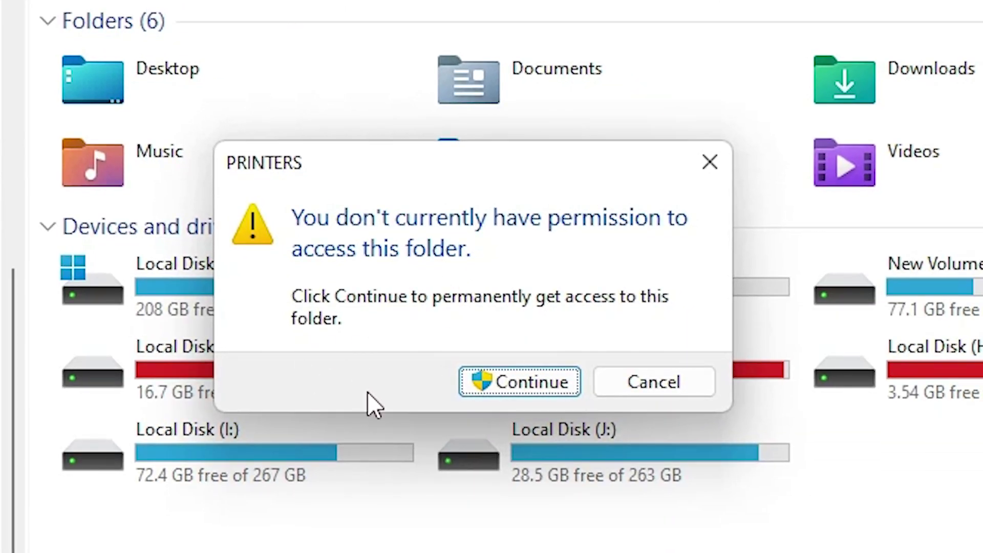
click(557, 386)
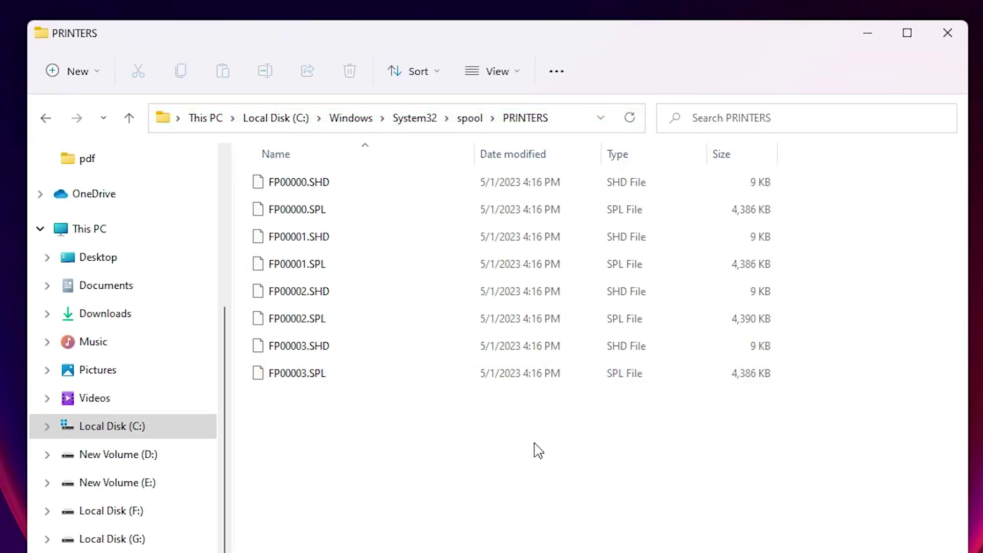
Step: Delete all eight spool files, retrying the in-use ones for all items
drag(520, 481, 265, 179)
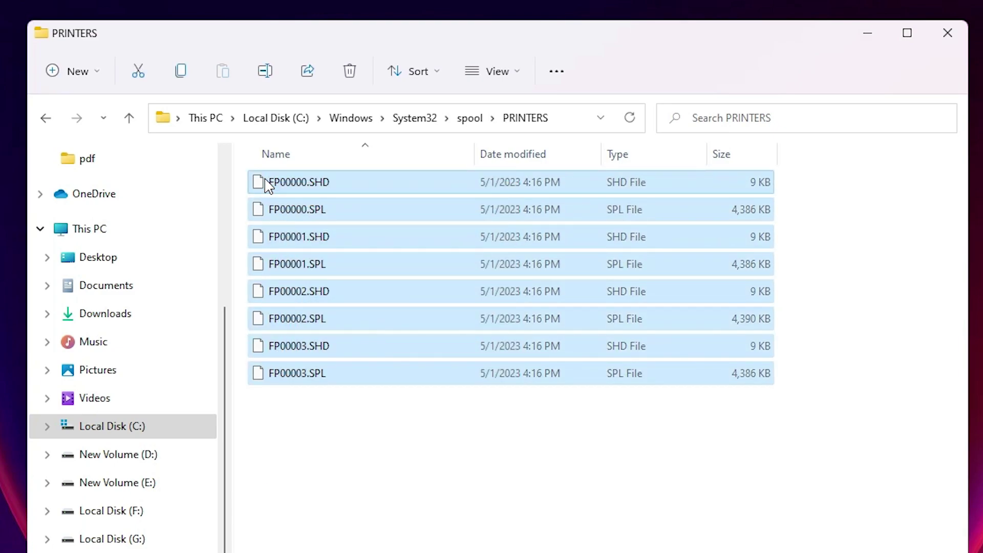
right_click(268, 181)
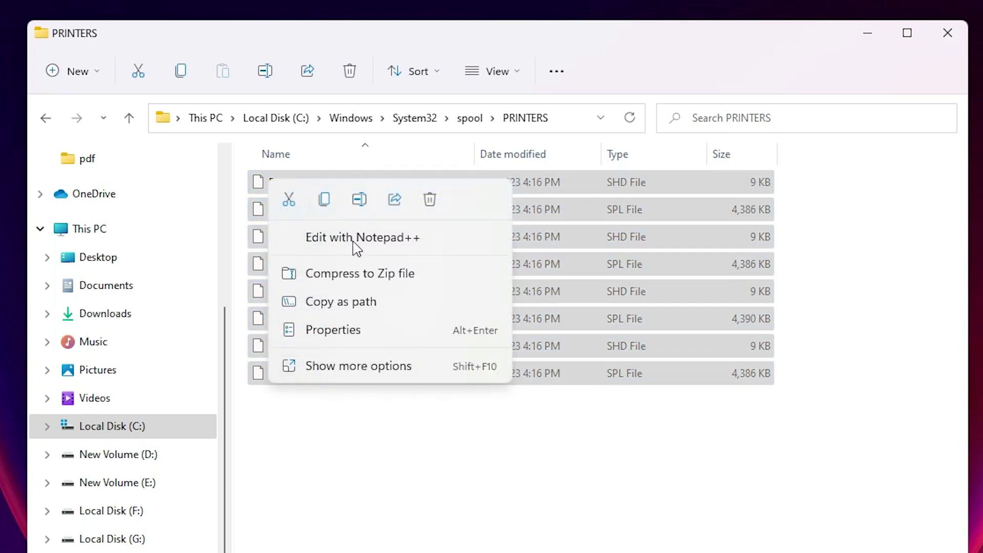
click(429, 204)
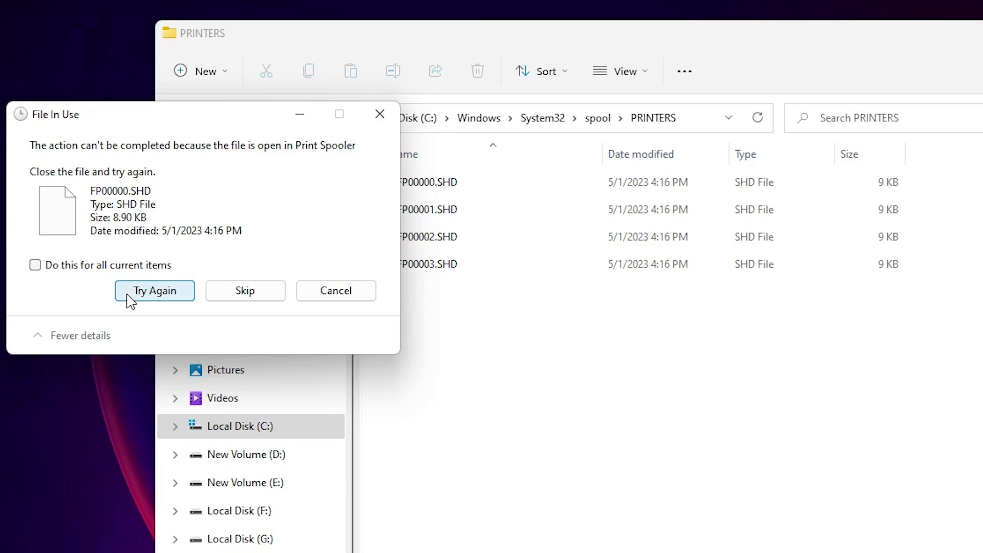
click(91, 266)
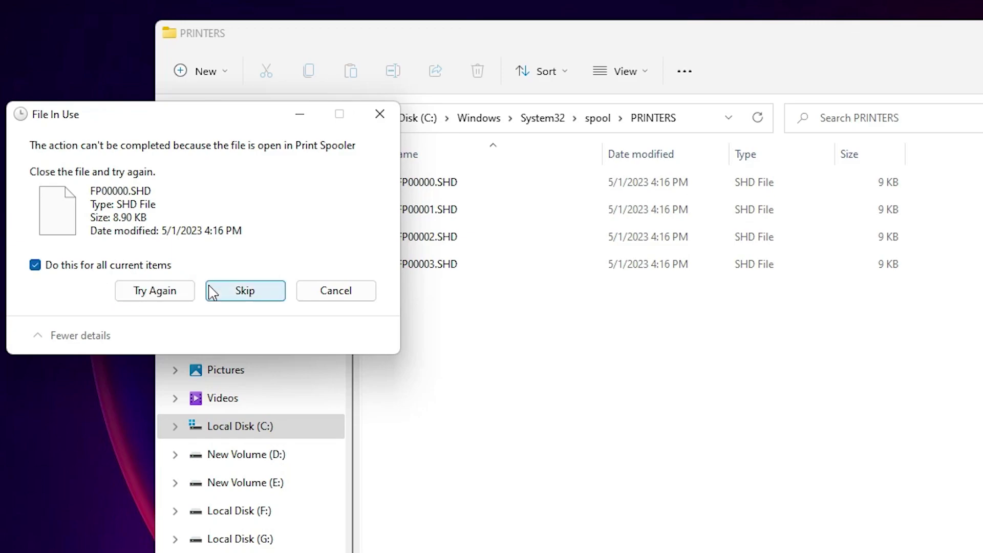
click(149, 292)
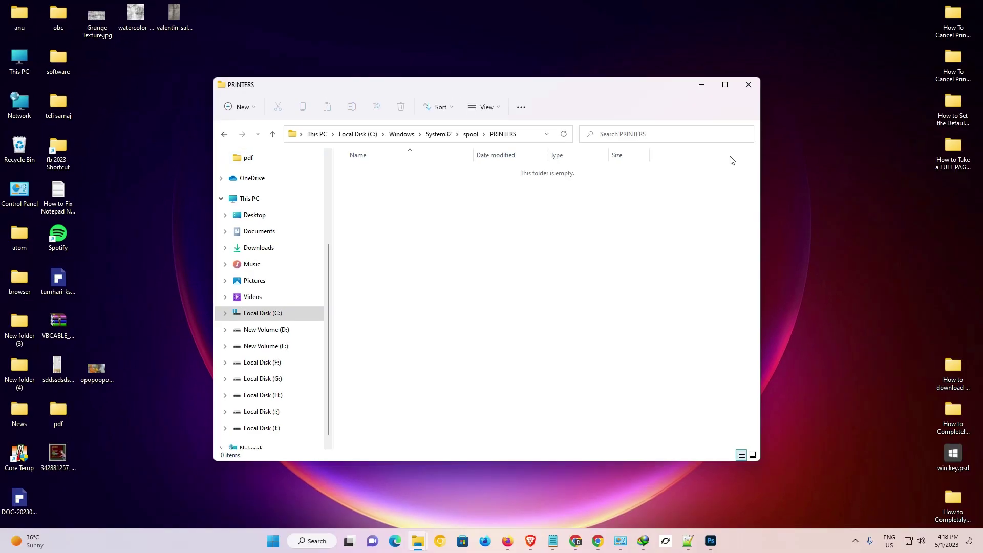
Step: Close PRINTERS, open Computer Management from This PC, and select Device Manager
click(748, 87)
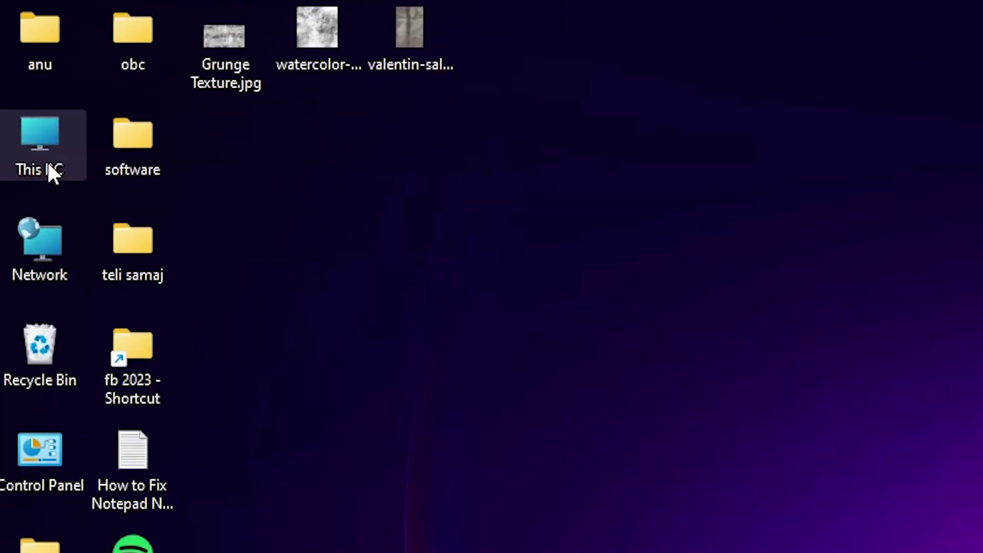
right_click(49, 165)
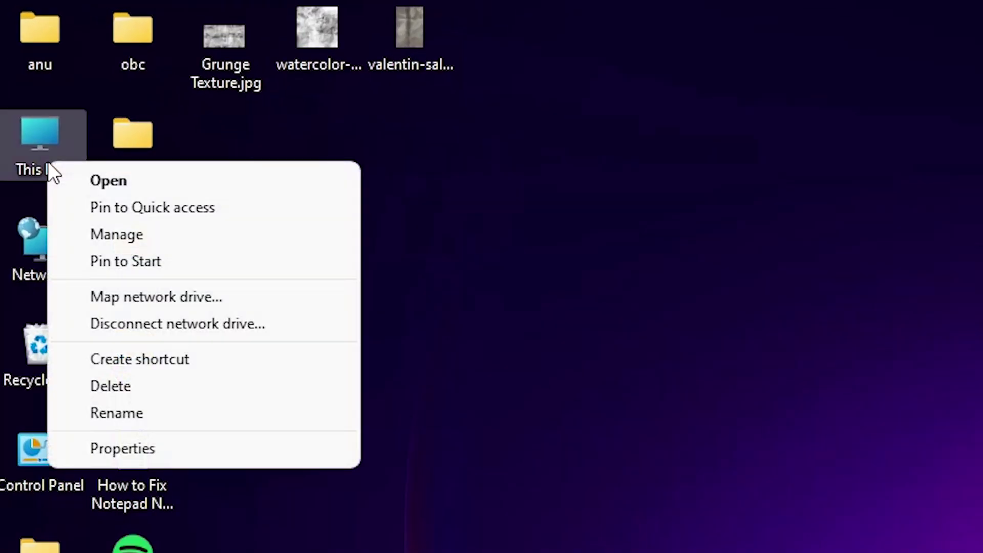
click(118, 223)
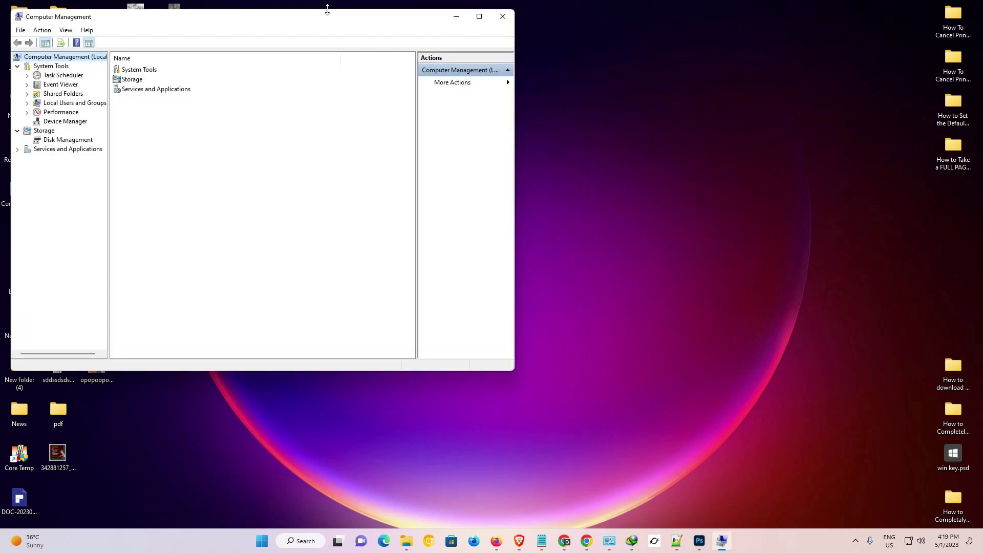
drag(311, 21, 508, 76)
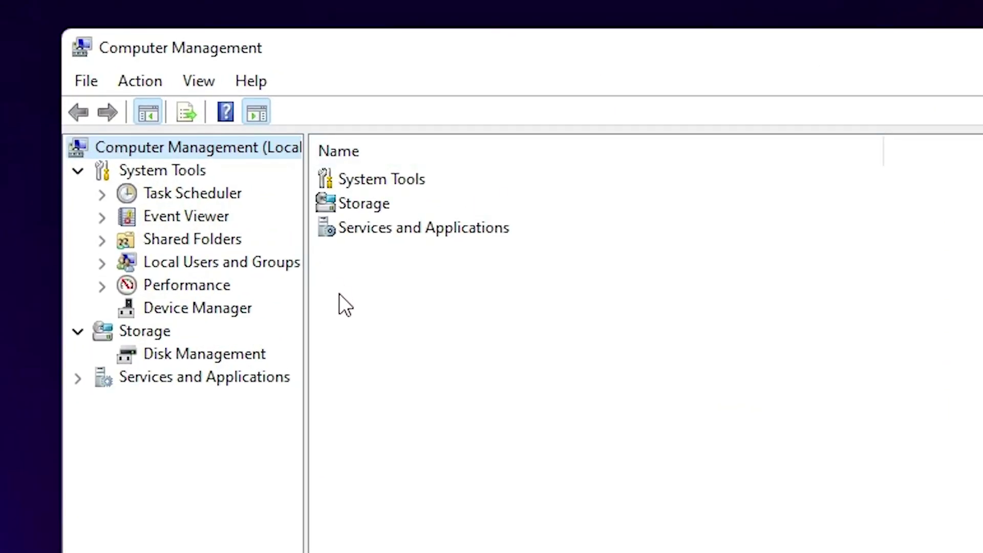
click(182, 313)
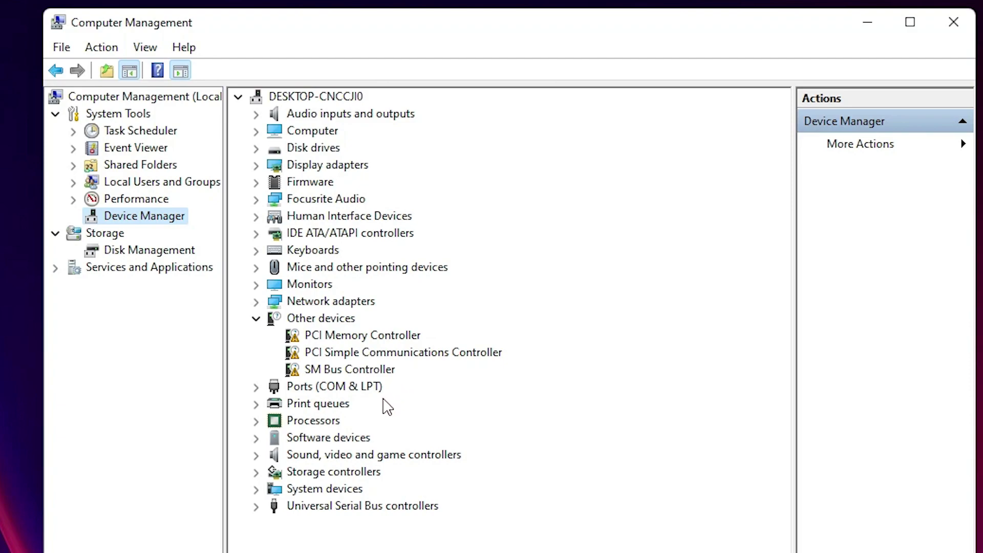
Step: Search automatically for an updated HP LaserJet 1015 driver under Print queues; the best driver is already installed
click(256, 404)
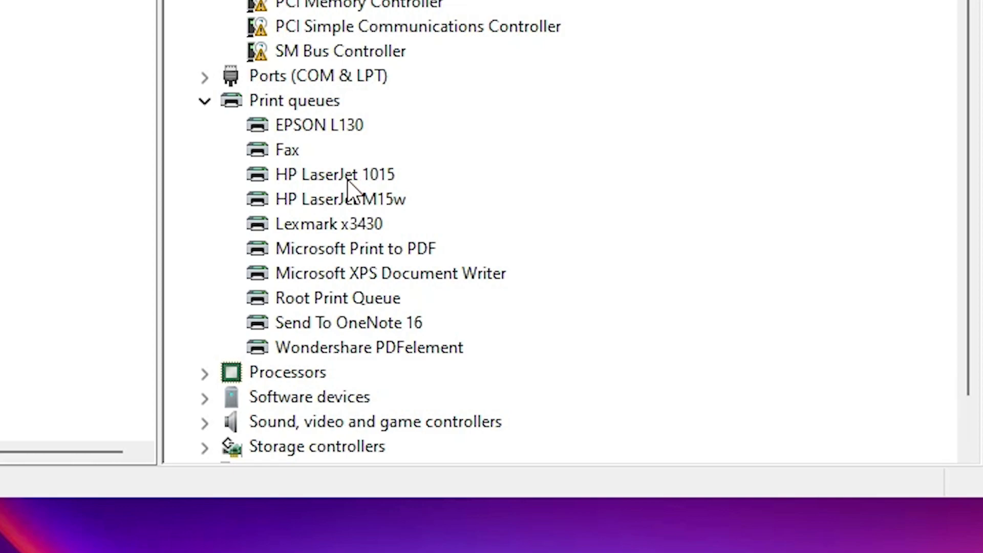
click(346, 179)
right_click(345, 180)
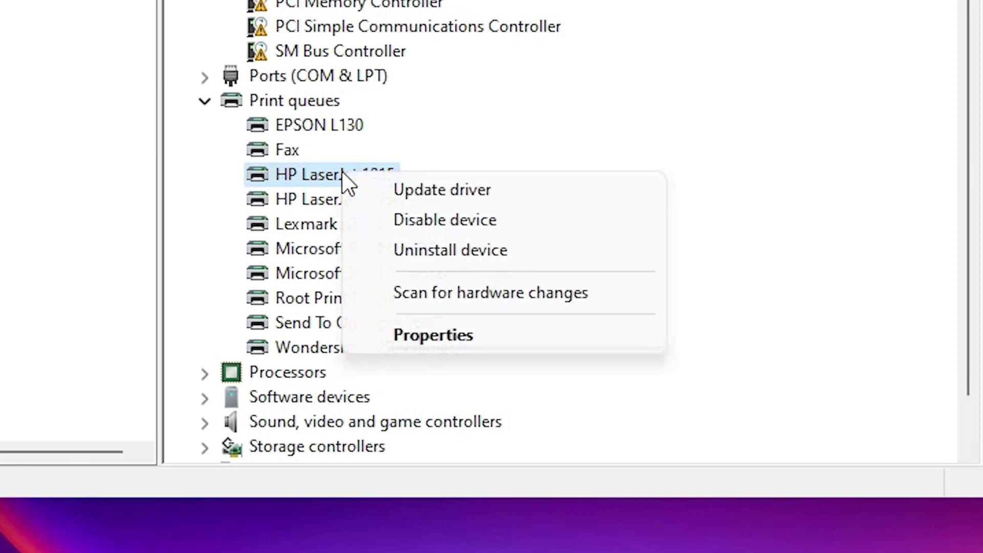
click(485, 188)
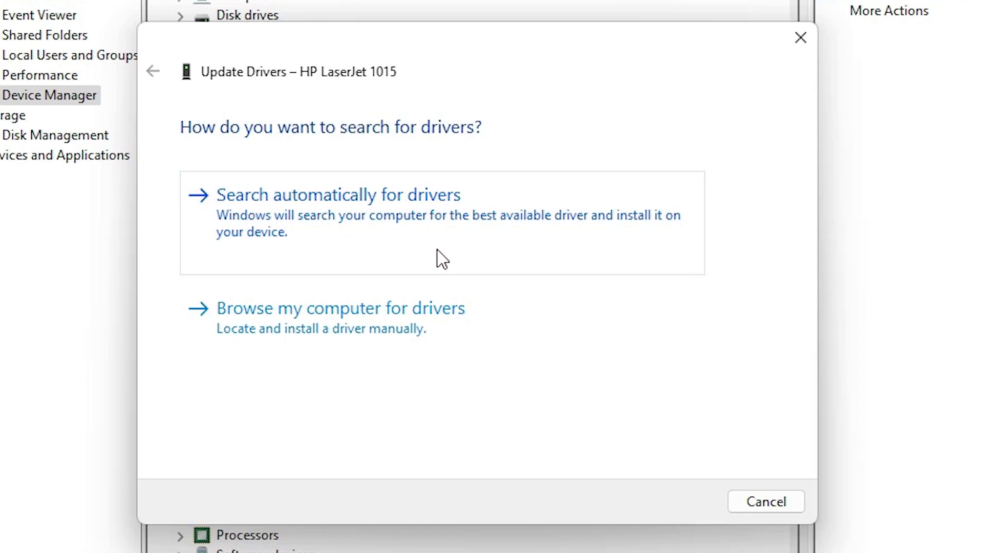
click(440, 259)
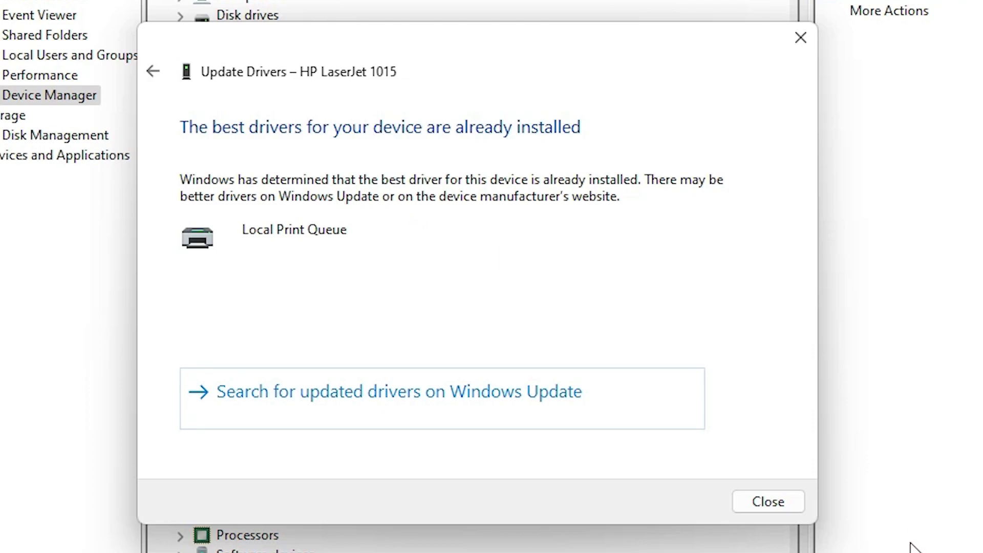
click(779, 501)
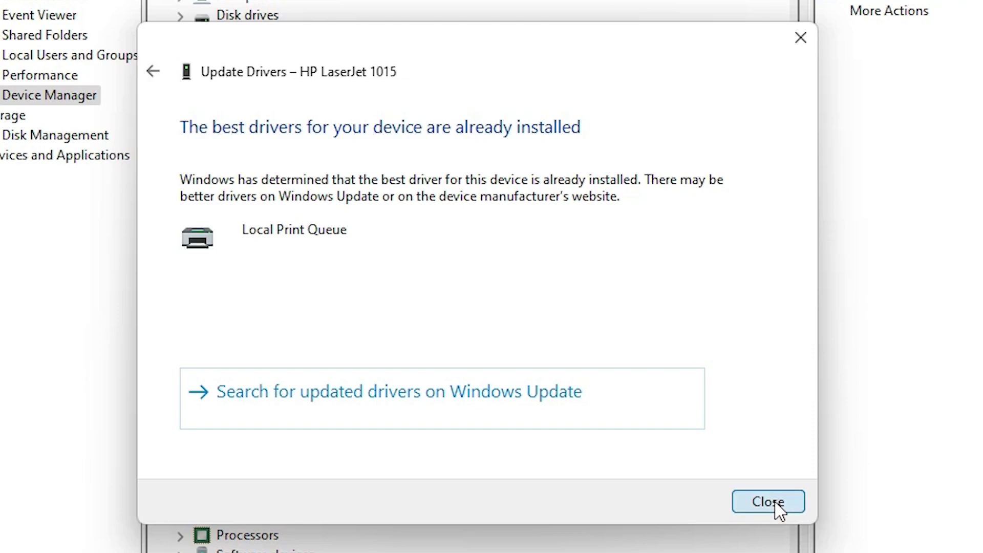